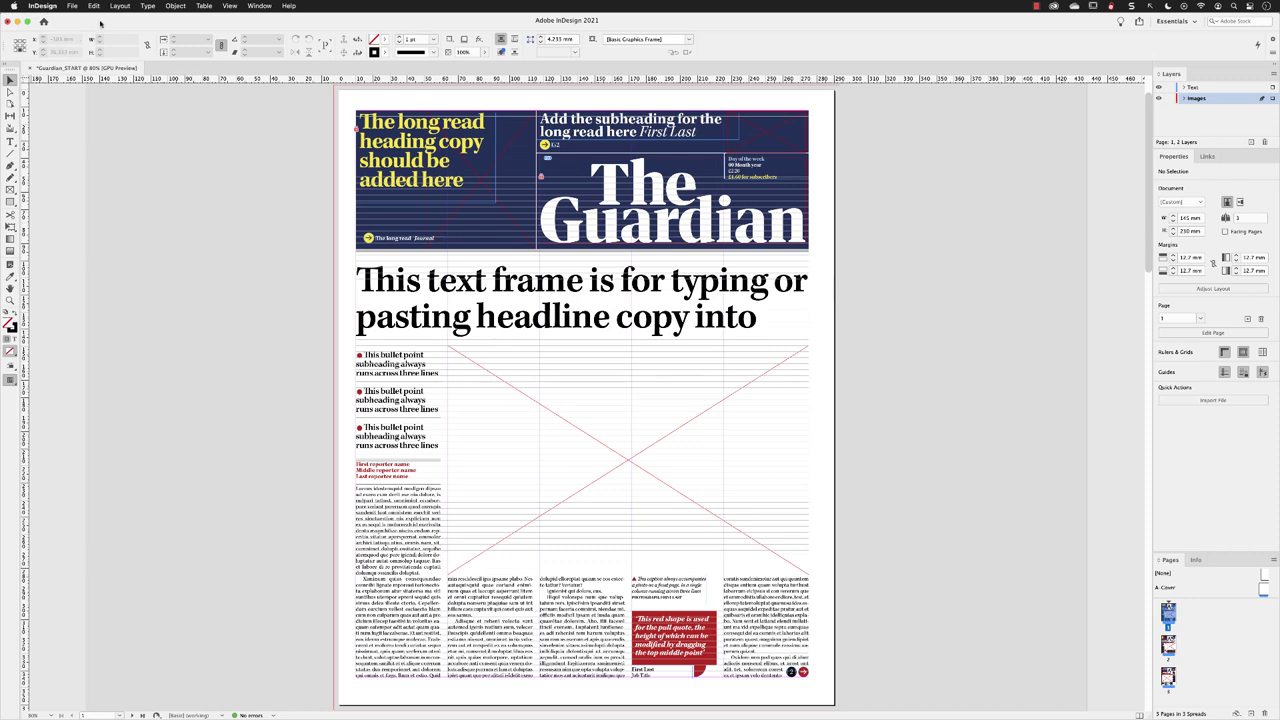
# Open the File menu for the Guardian front-page document
pyautogui.click(72, 6)
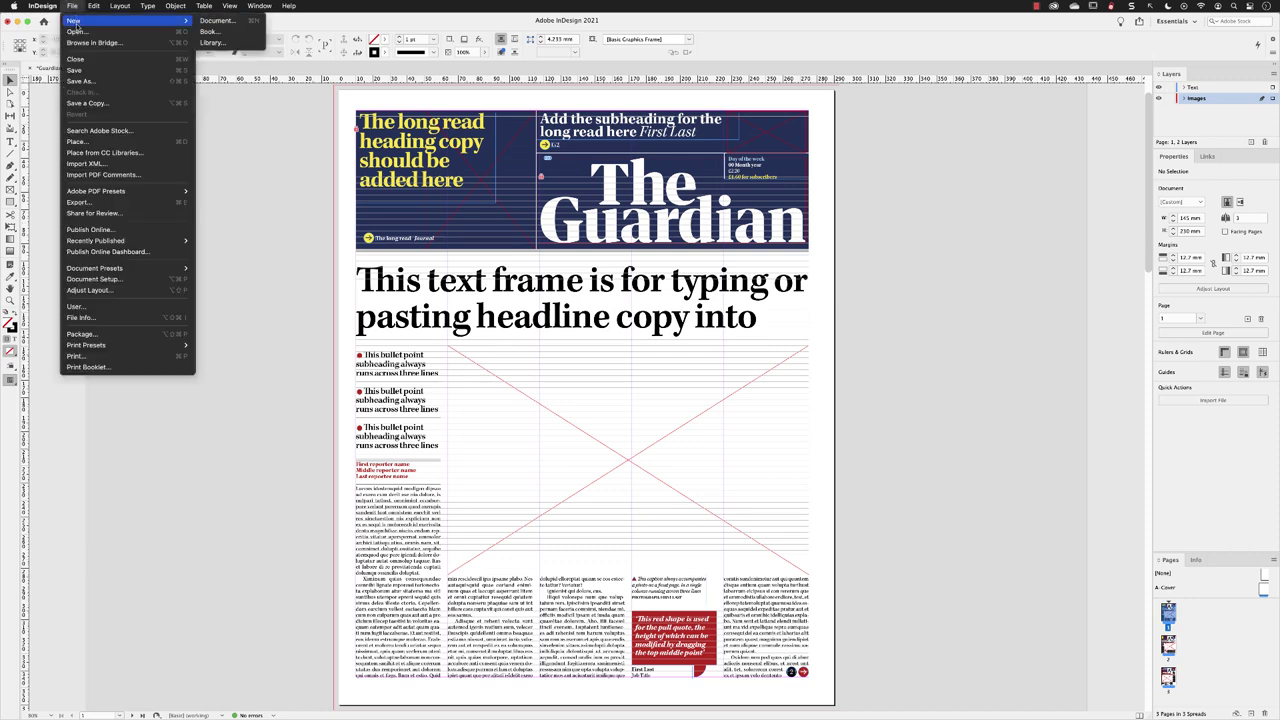
# Open Guardian_START.idml from Desktop › Semester One › Newspapers › Guardian
pyautogui.click(78, 33)
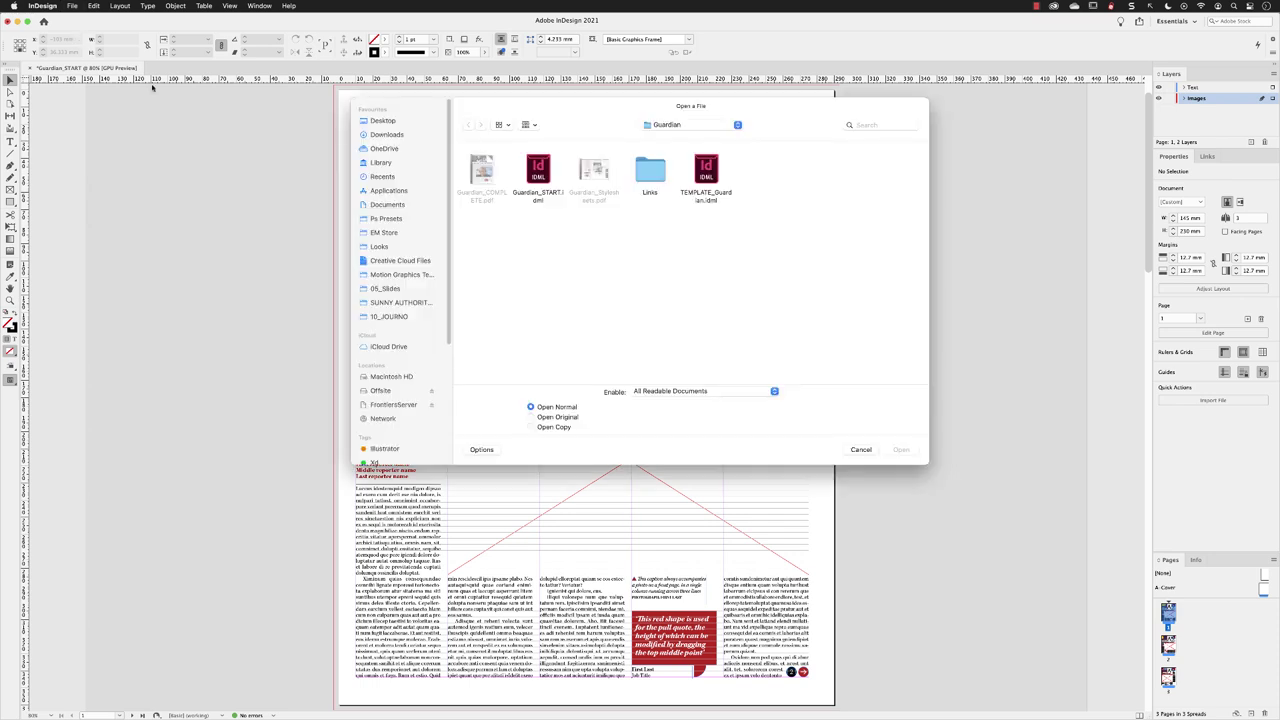
pyautogui.click(380, 121)
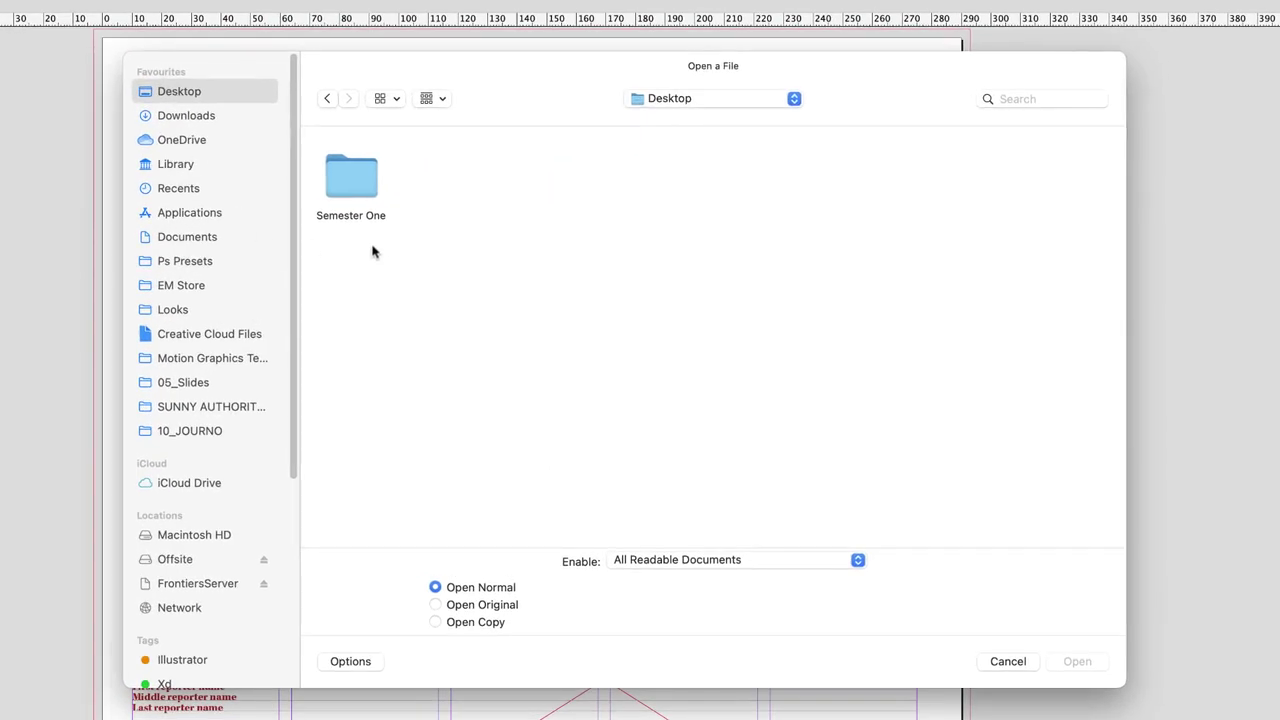
pyautogui.doubleClick(361, 193)
pyautogui.doubleClick(438, 177)
pyautogui.doubleClick(440, 184)
pyautogui.click(448, 185)
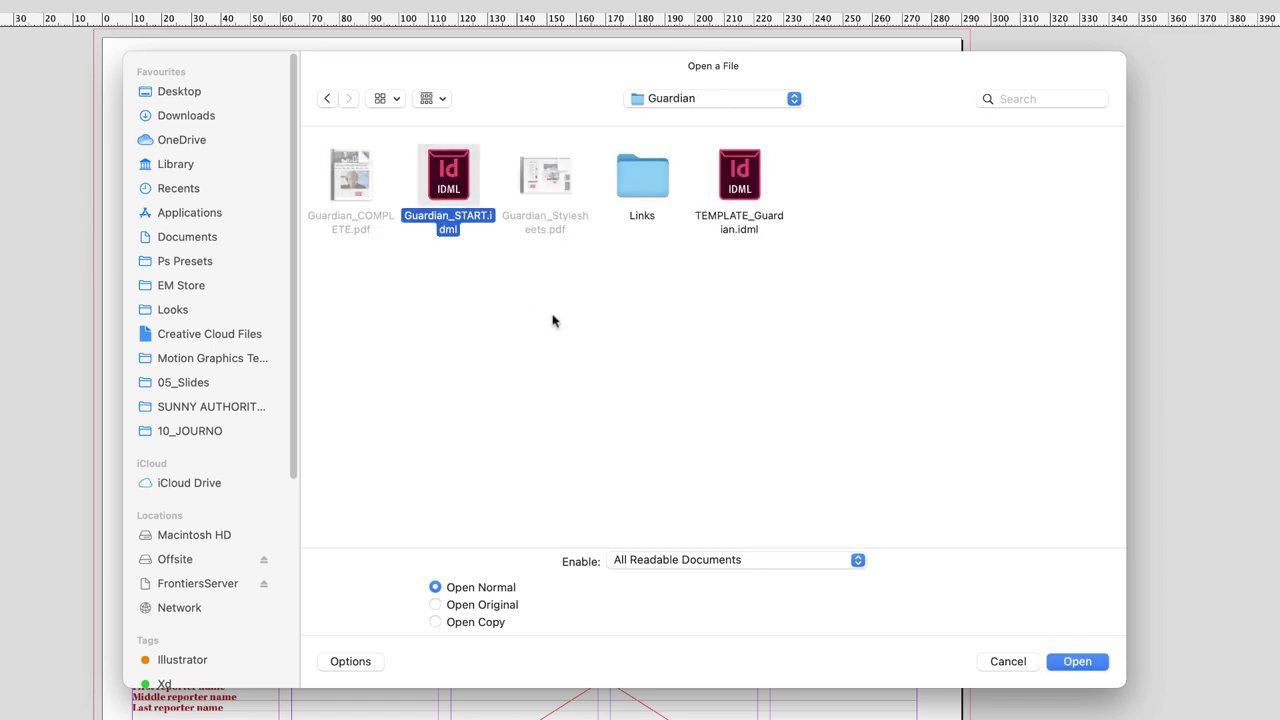
pyautogui.press('Return')
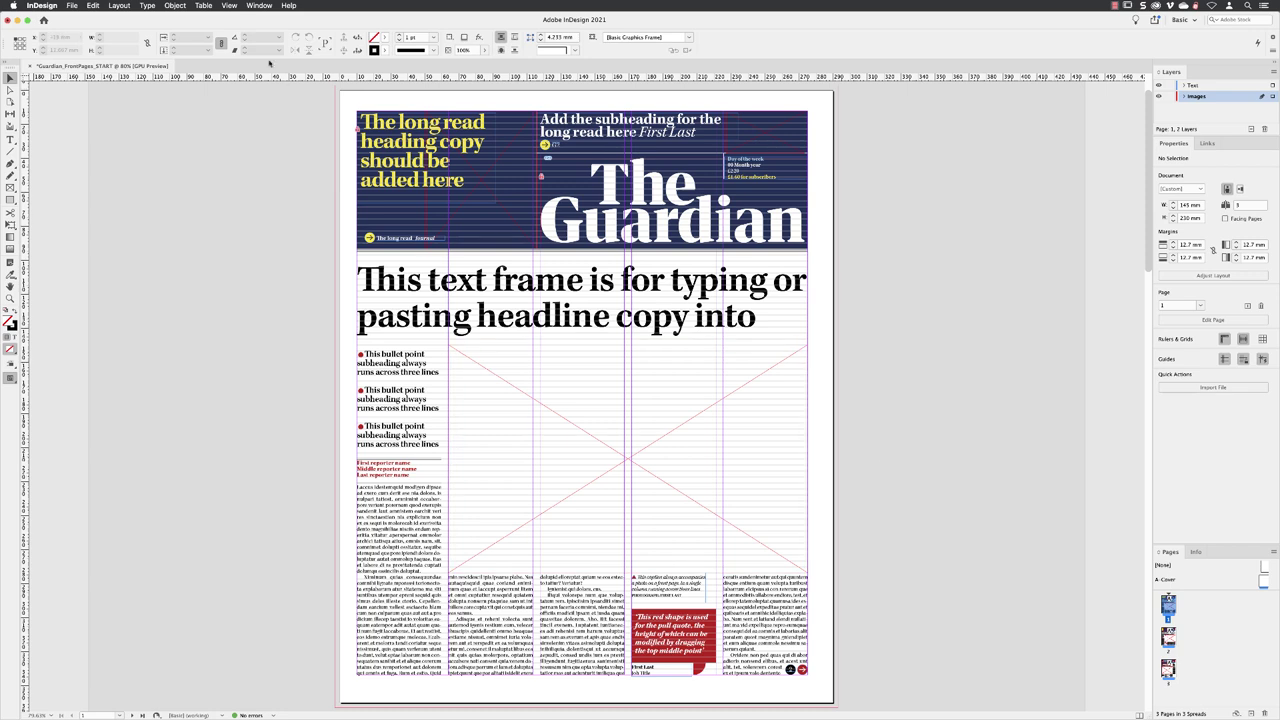
pyautogui.click(230, 6)
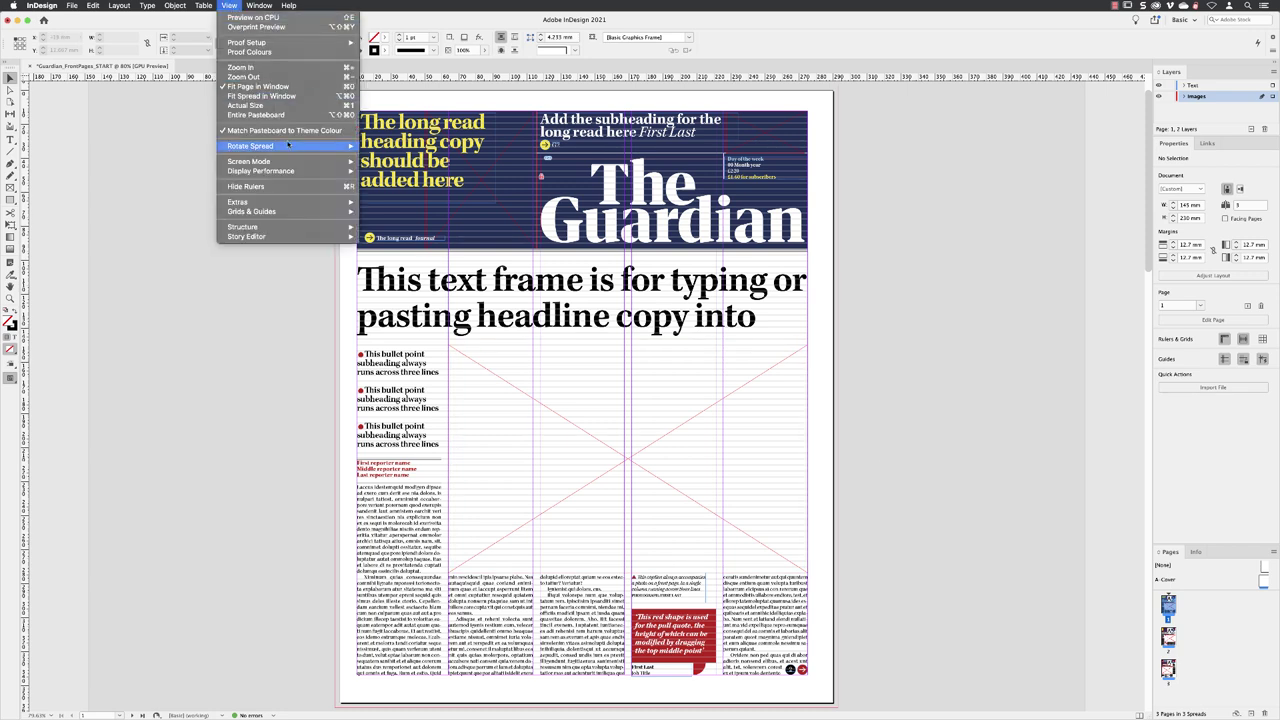
pyautogui.moveTo(289, 161)
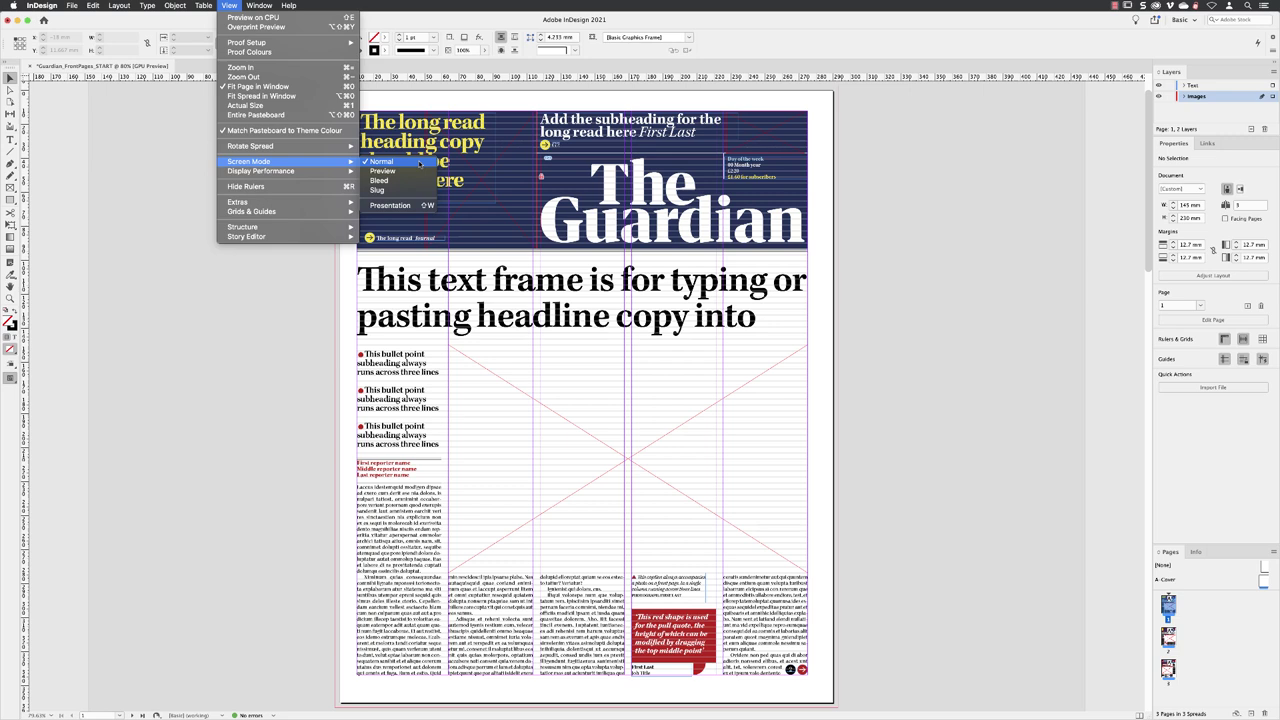
pyautogui.click(901, 328)
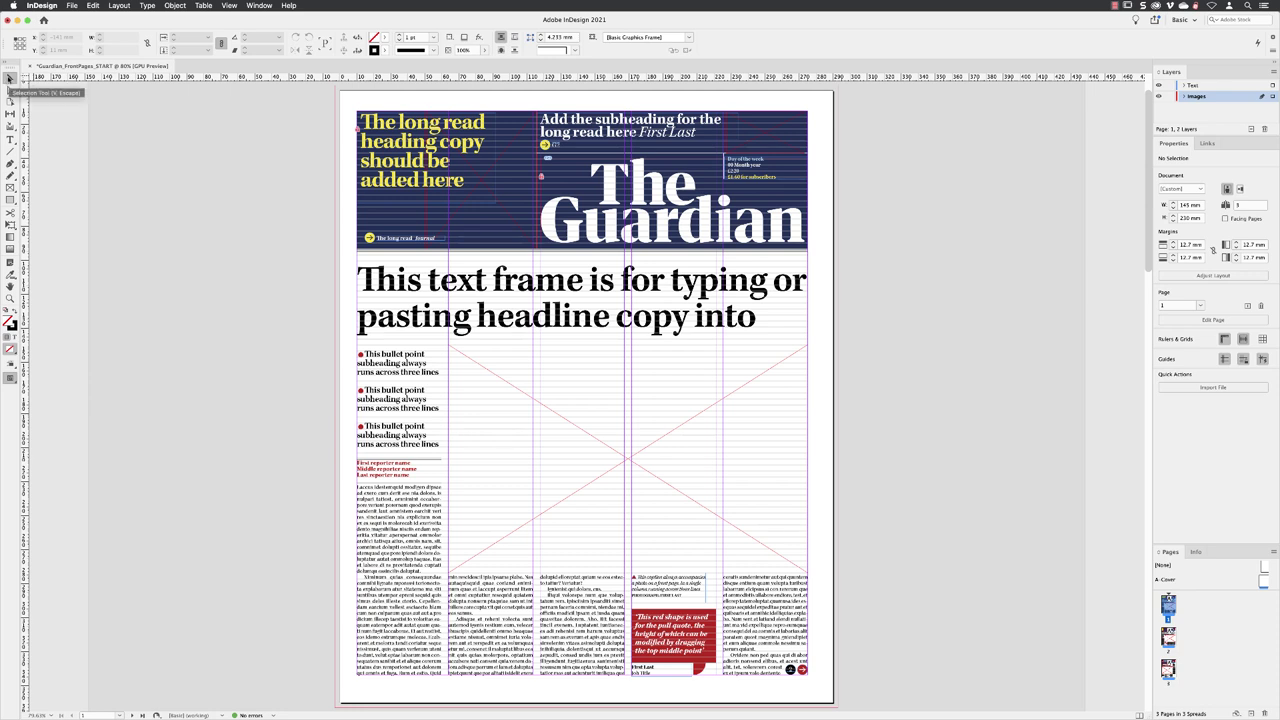
pyautogui.click(10, 78)
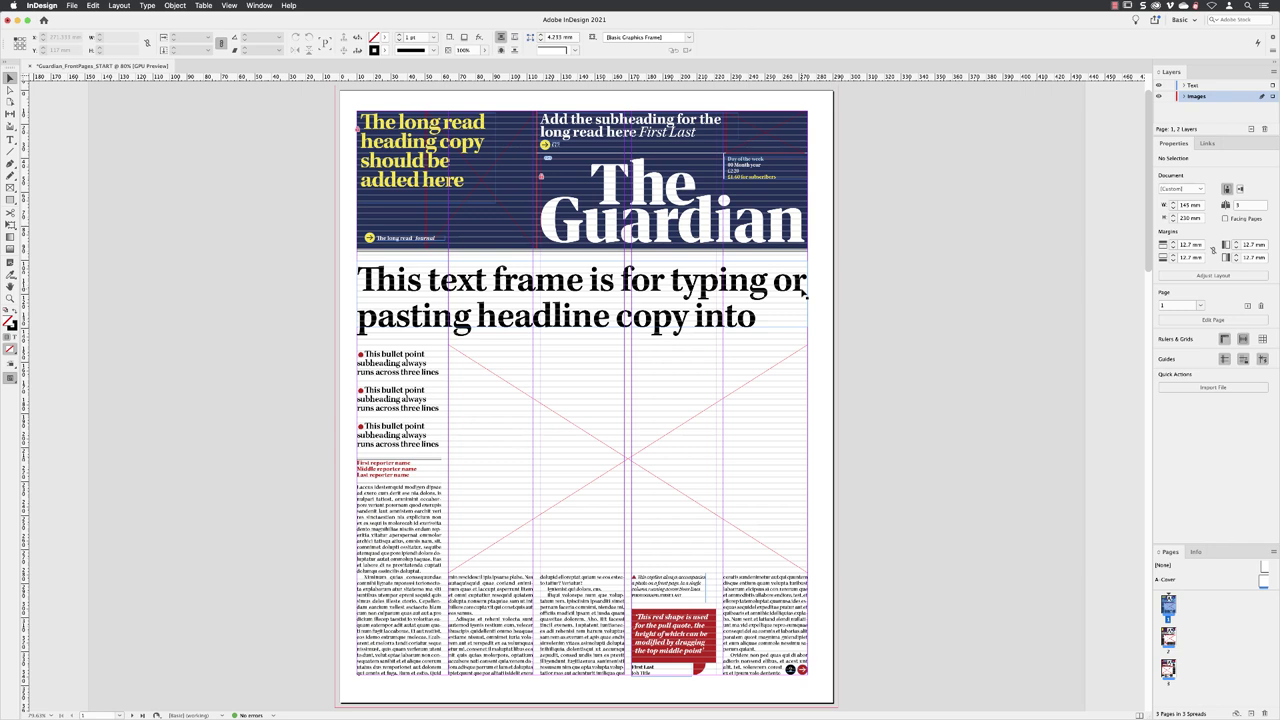
pyautogui.click(805, 289)
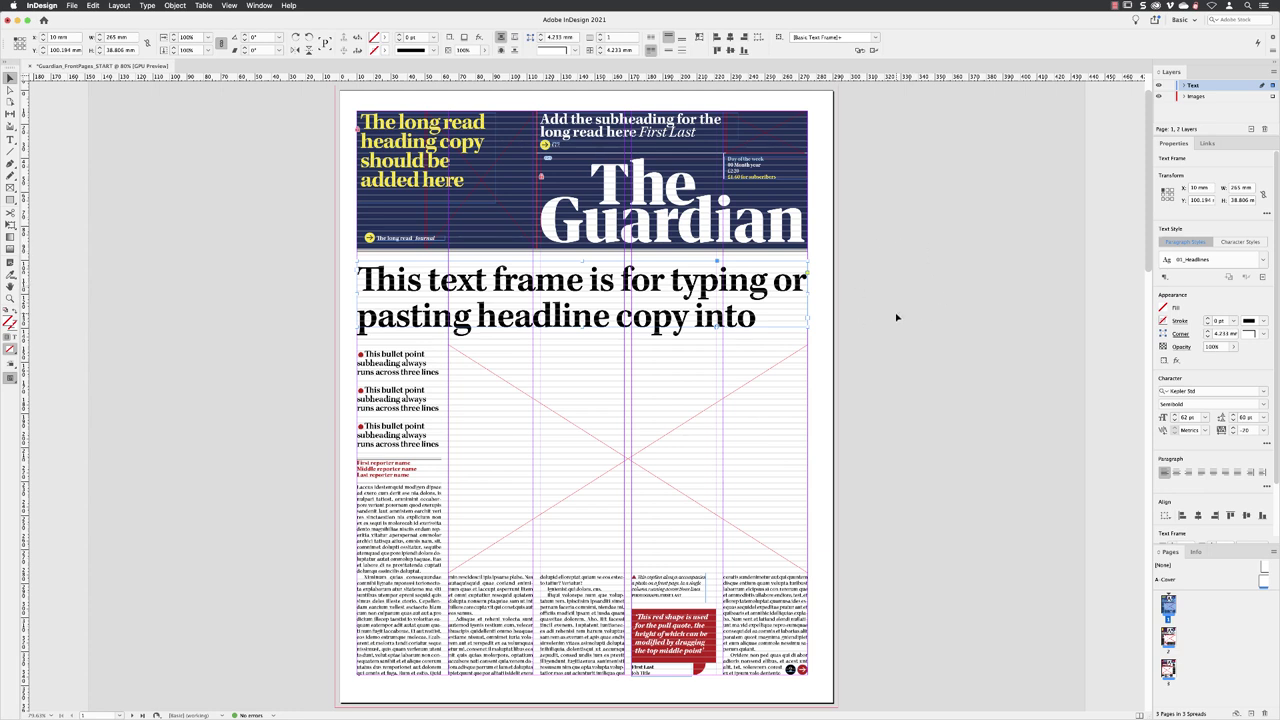
pyautogui.click(1014, 320)
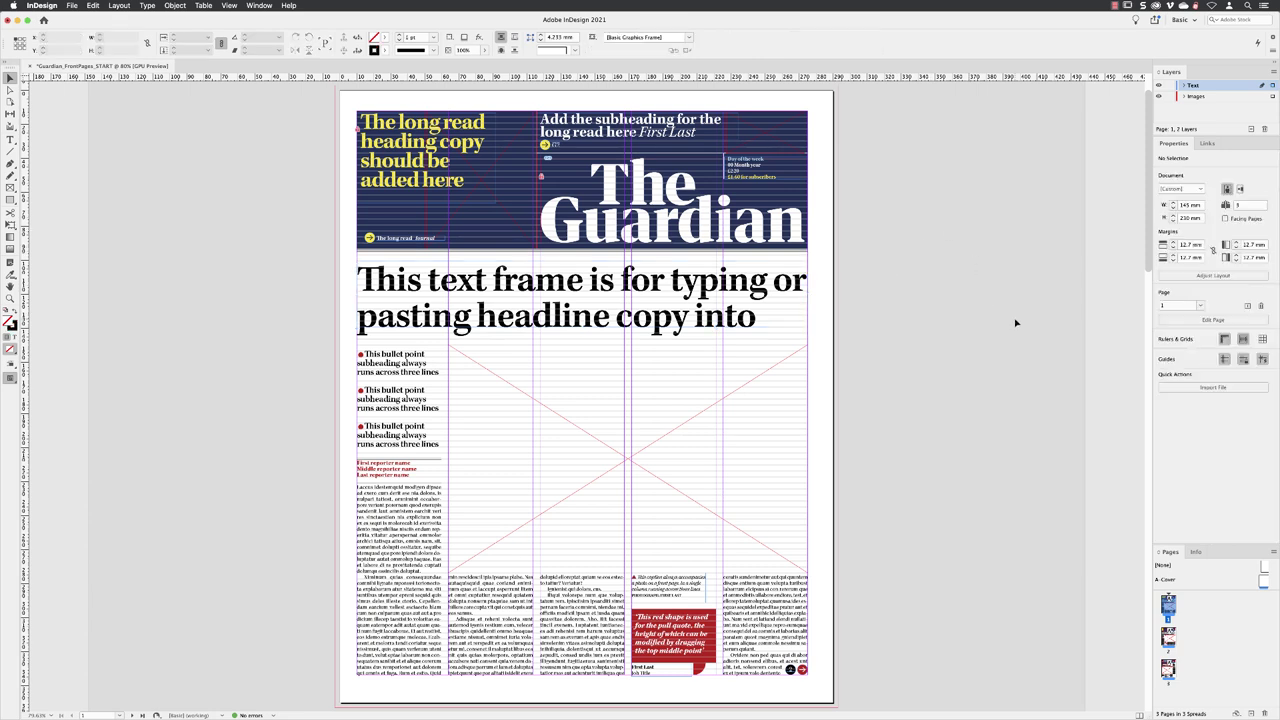
# Select the large empty image frame below the headline with the Selection tool
pyautogui.click(92, 5)
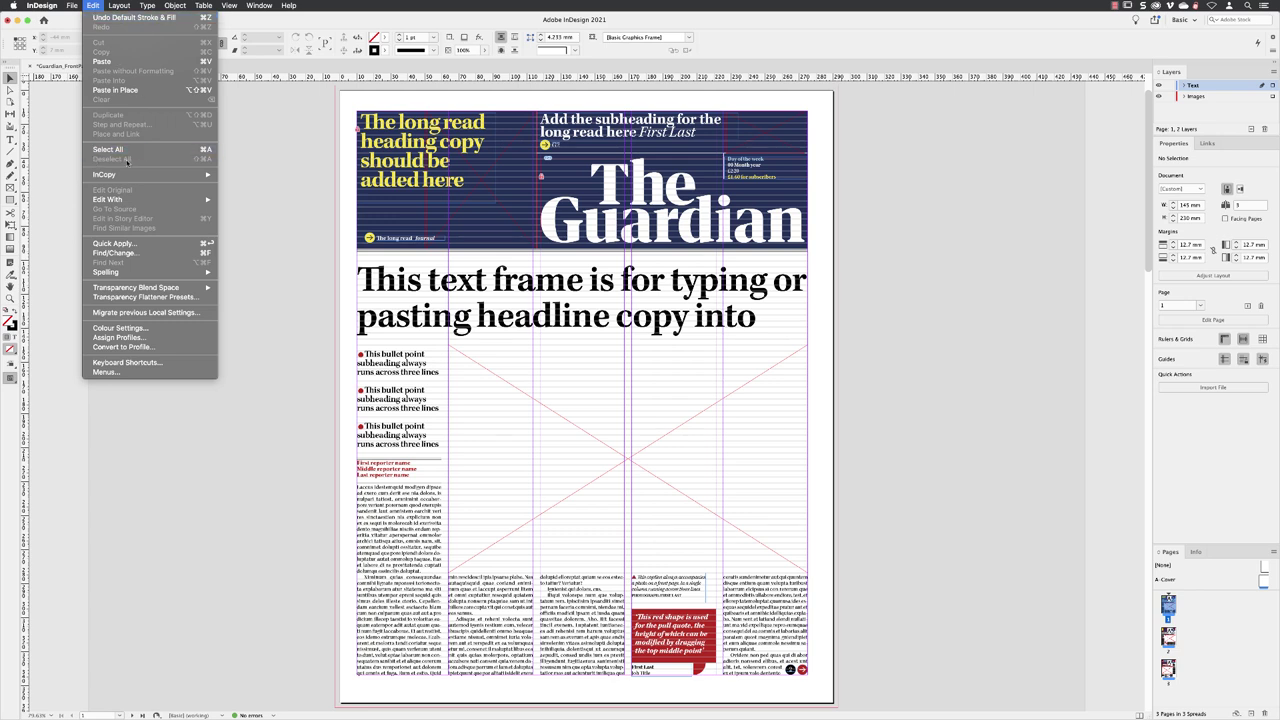
pyautogui.click(278, 178)
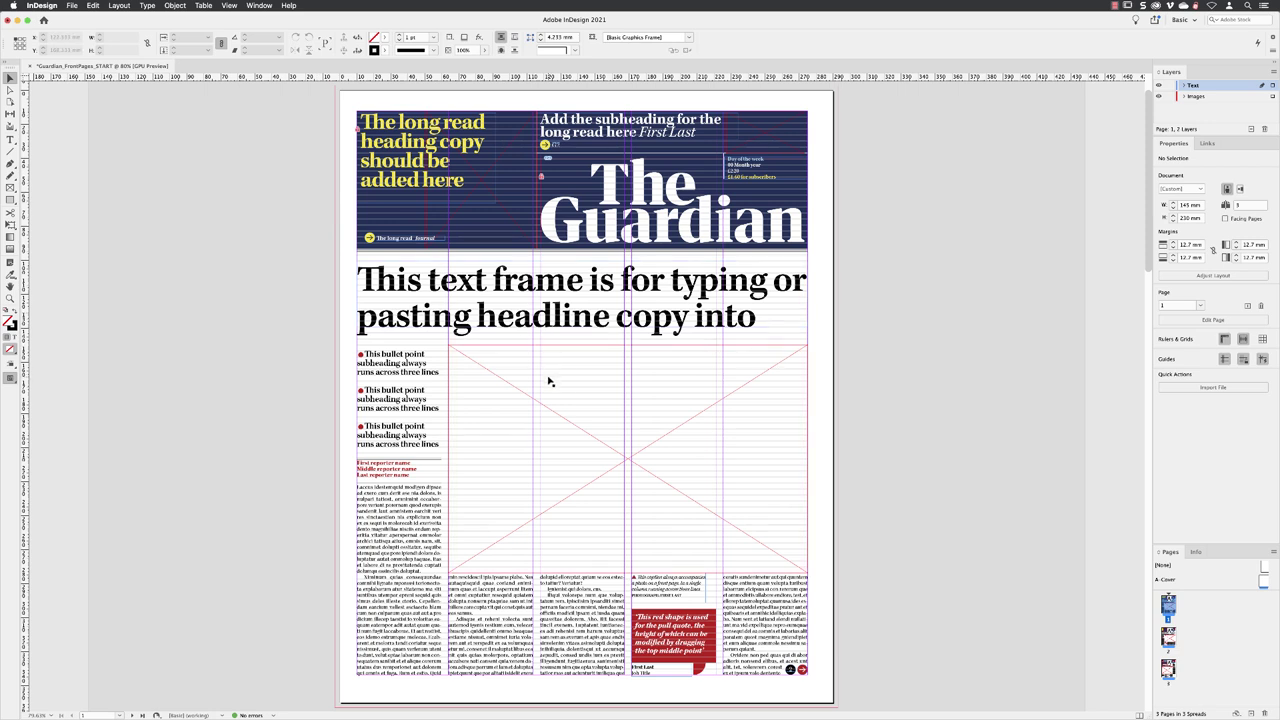
pyautogui.click(687, 426)
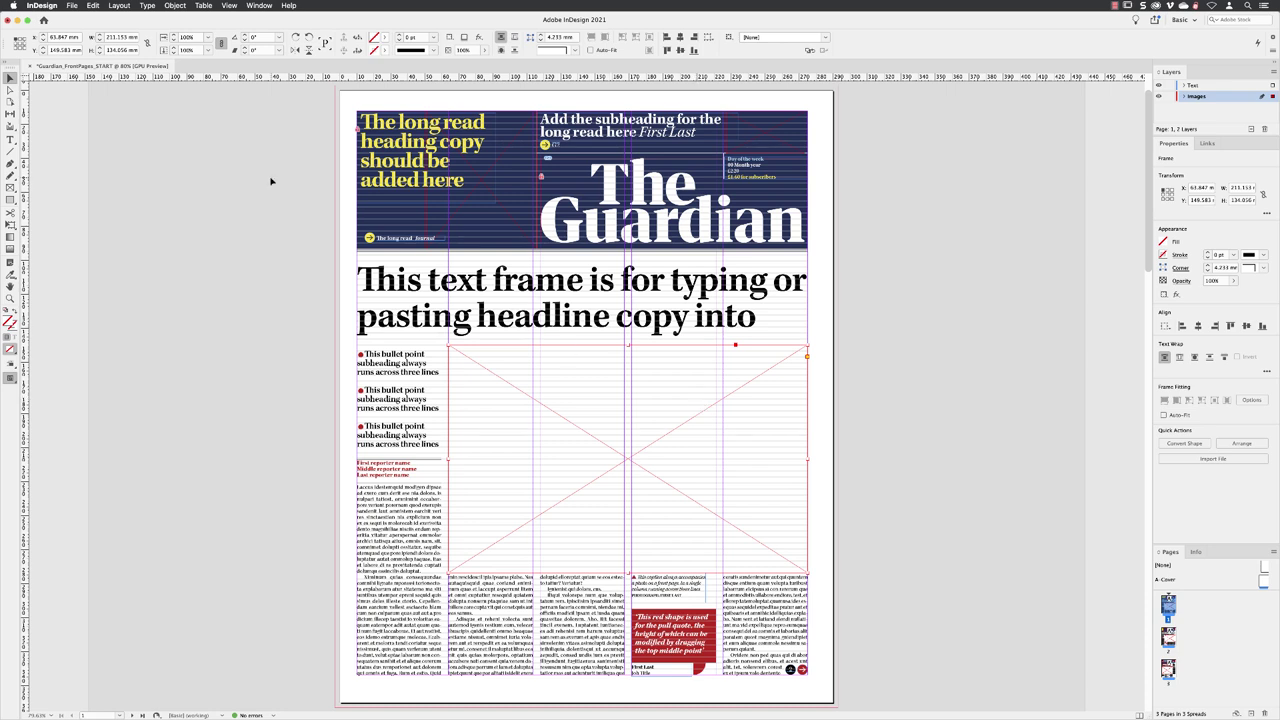
# Open the File menu with the large image frame still selected
pyautogui.click(69, 5)
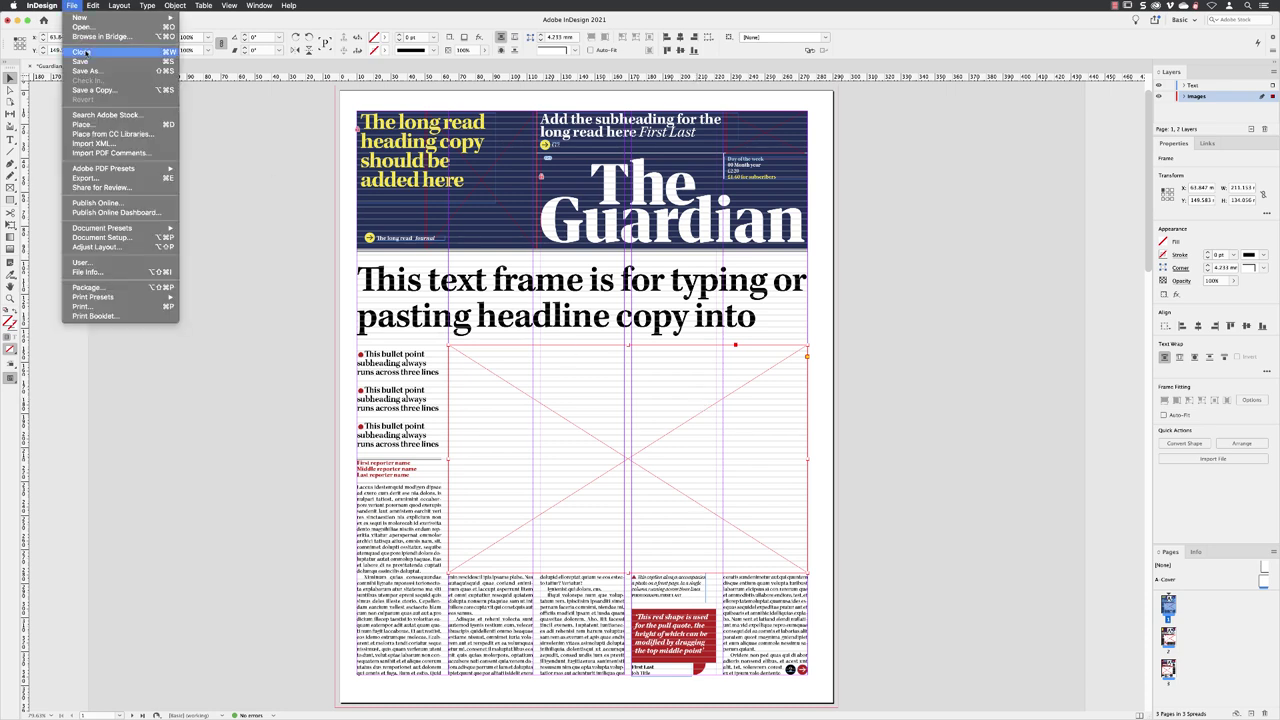
# Place Cover_01.jpg from the Links folder into the selected image frame
pyautogui.click(105, 124)
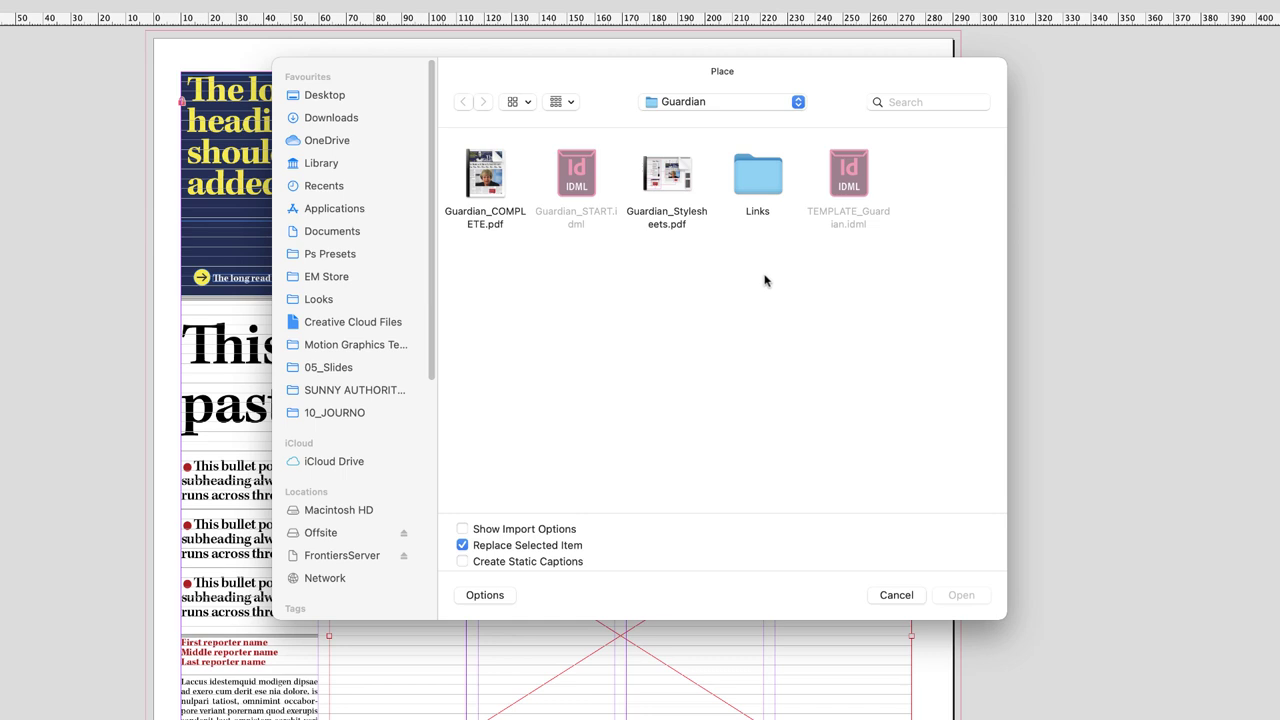
pyautogui.doubleClick(766, 180)
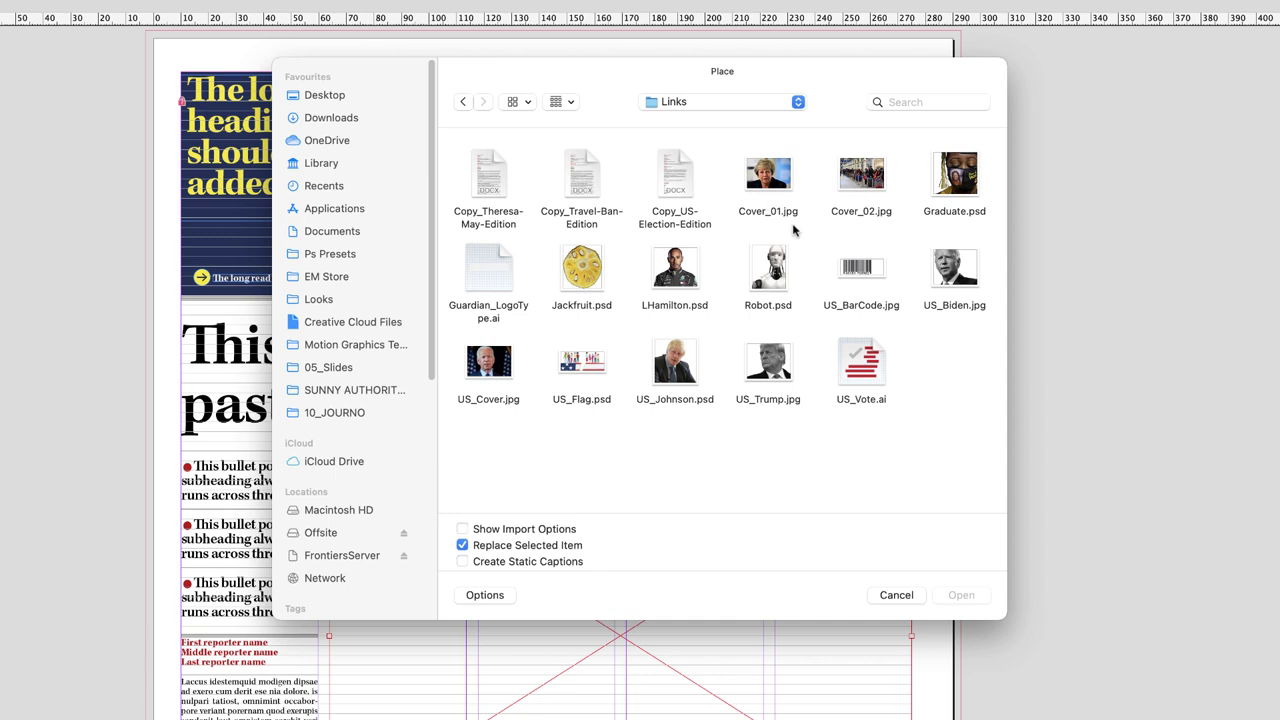
pyautogui.click(779, 181)
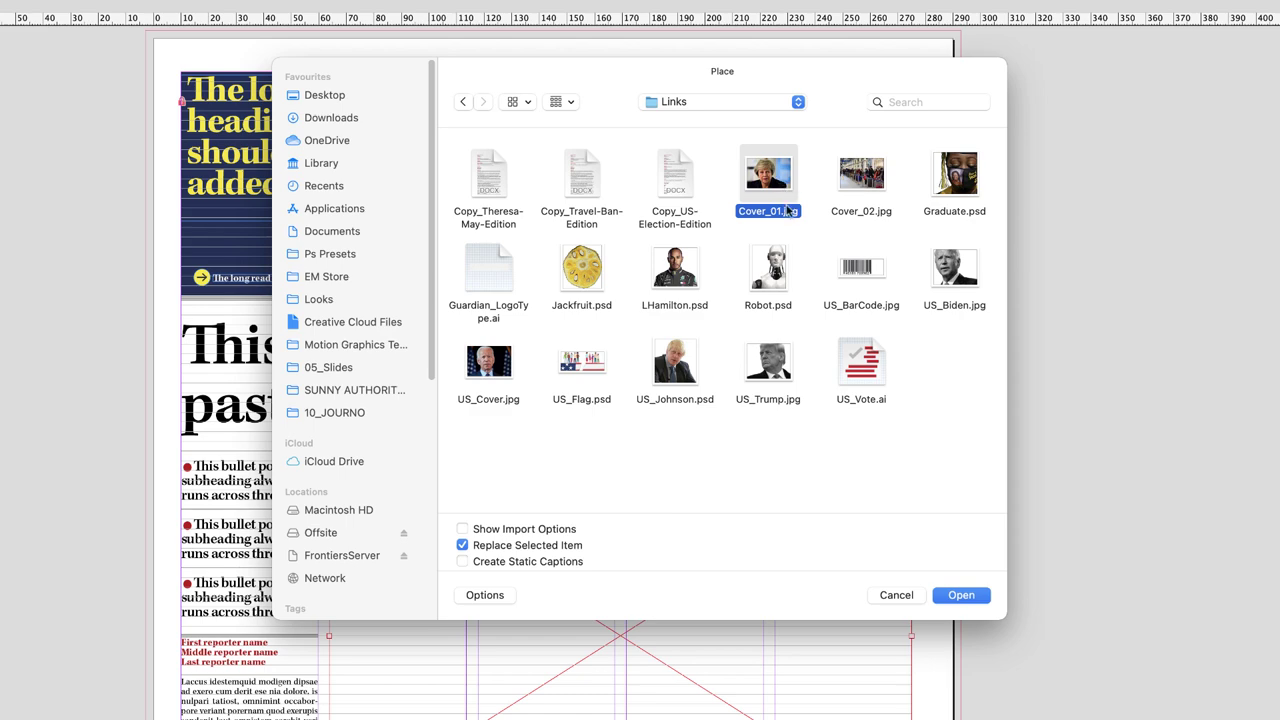
pyautogui.click(961, 595)
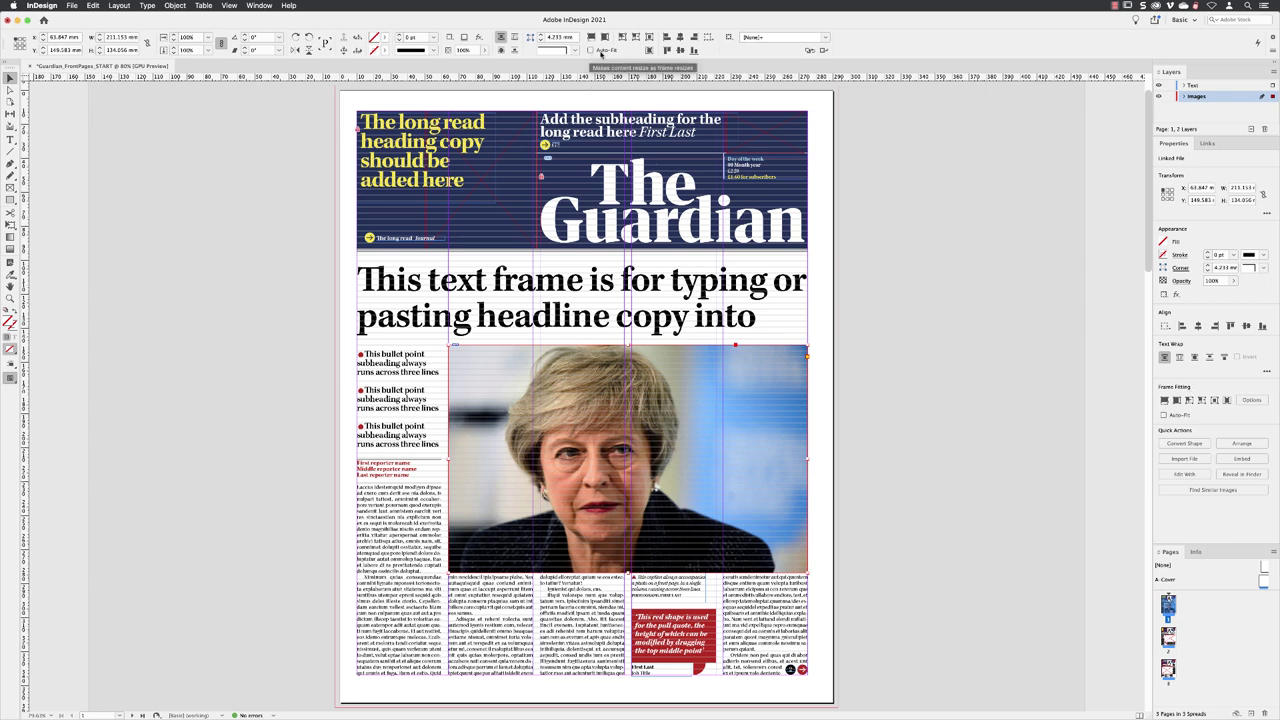
# Apply Fill Frame Proportionally to the portrait photo, then deselect the frame
pyautogui.click(1164, 400)
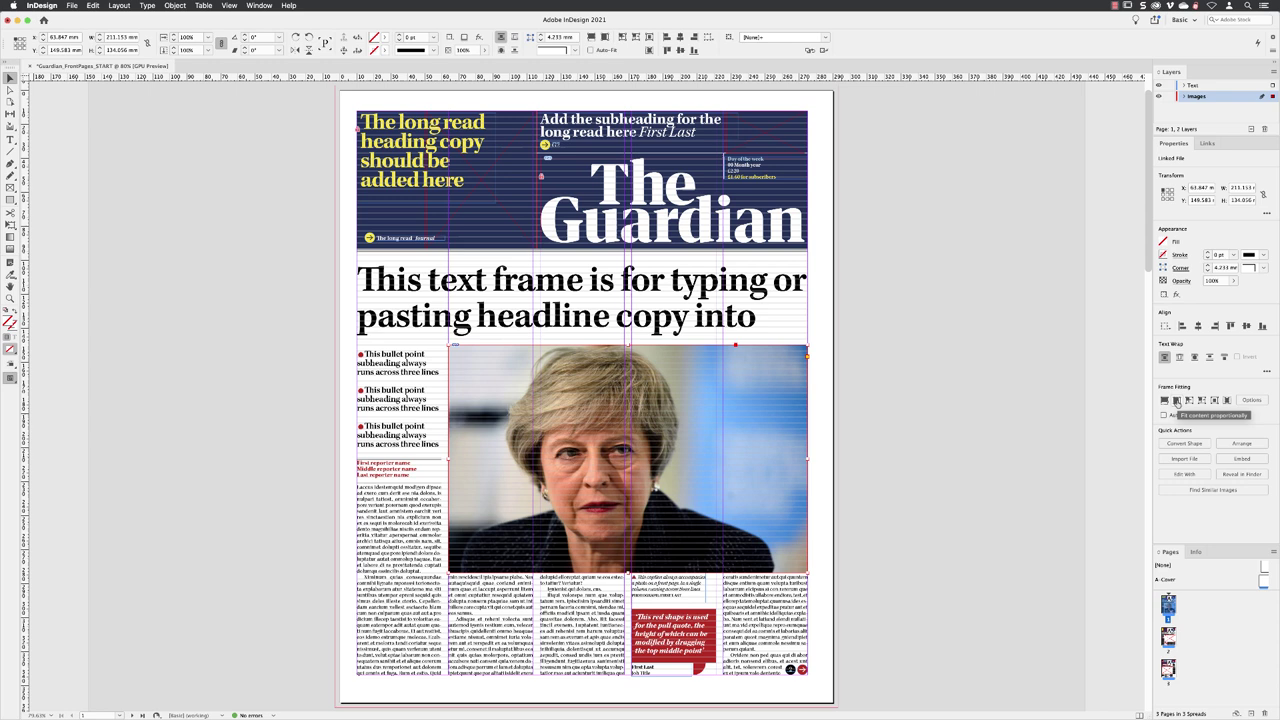
pyautogui.click(1176, 400)
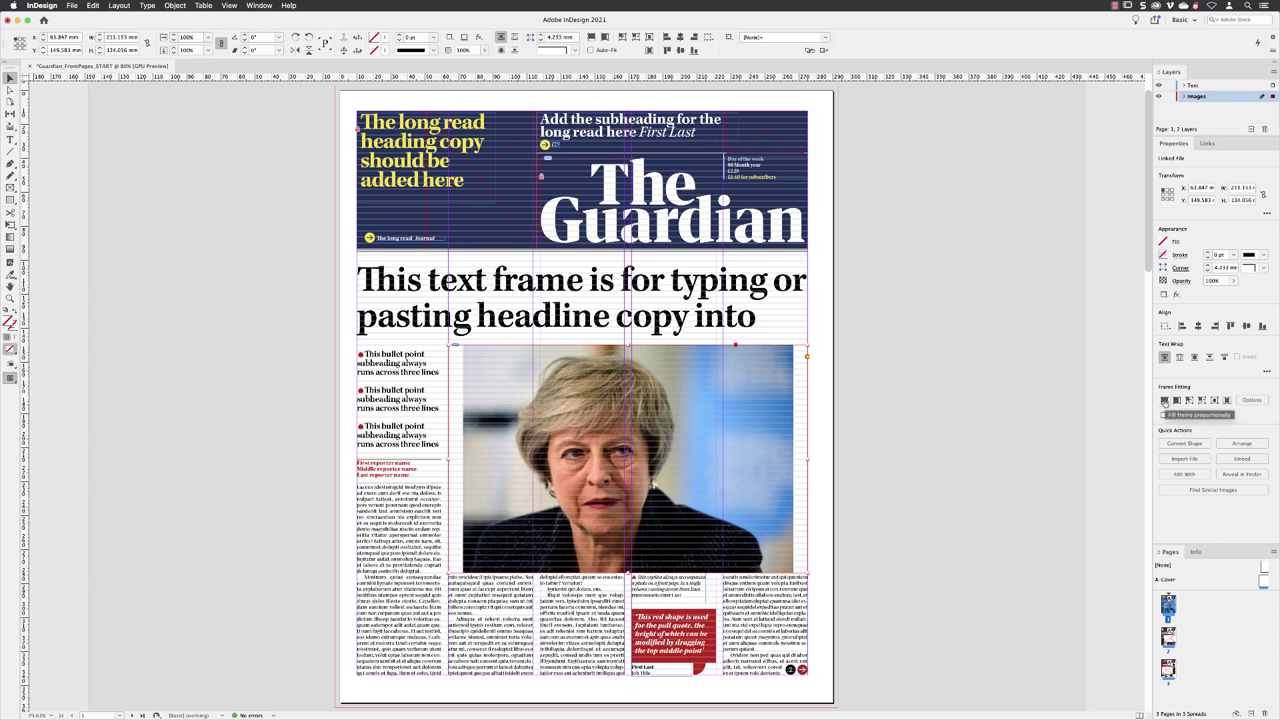
pyautogui.click(1164, 400)
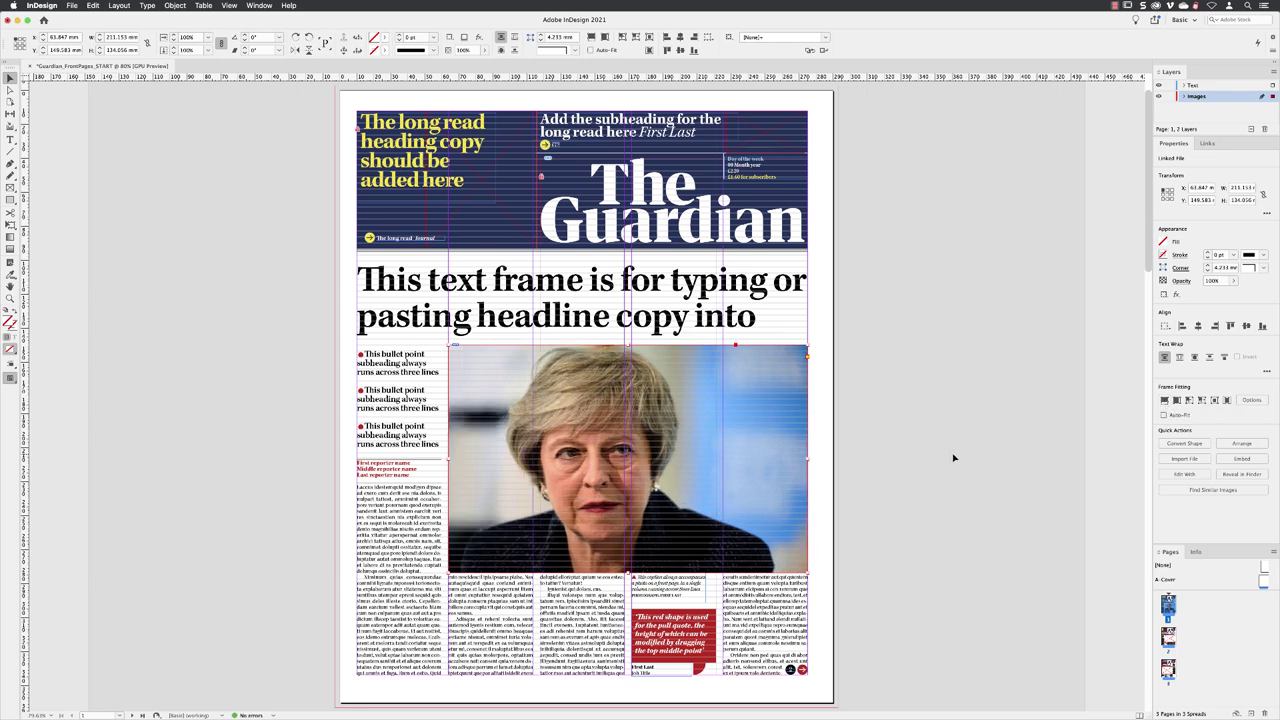
pyautogui.click(948, 375)
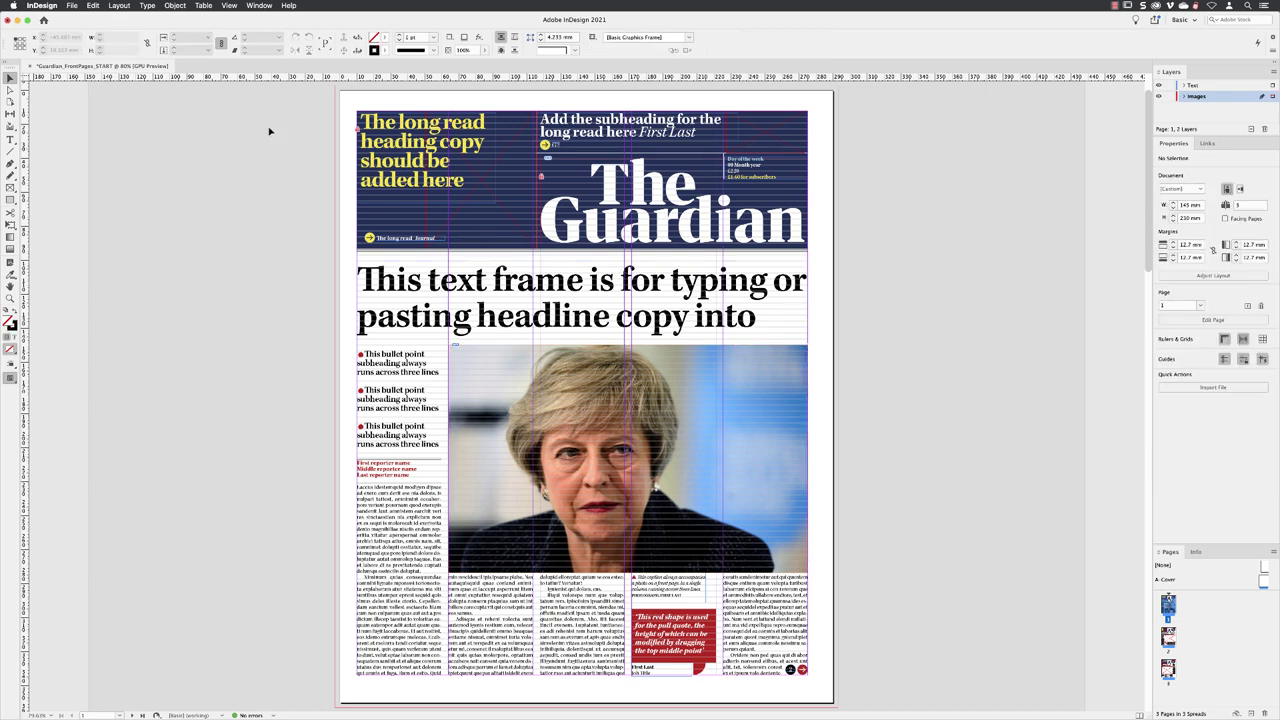
# Save As Guardian_START.indd in the Guardian folder as an InDesign 2021 document
pyautogui.click(71, 6)
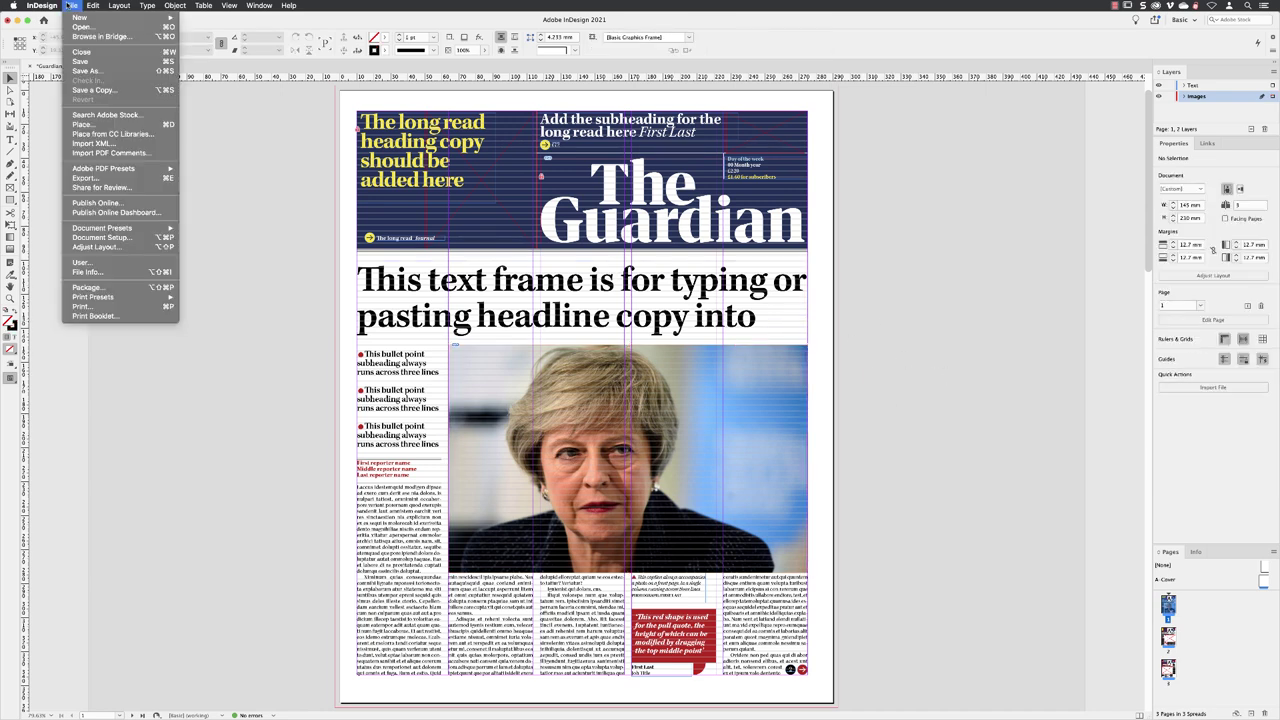
pyautogui.click(86, 71)
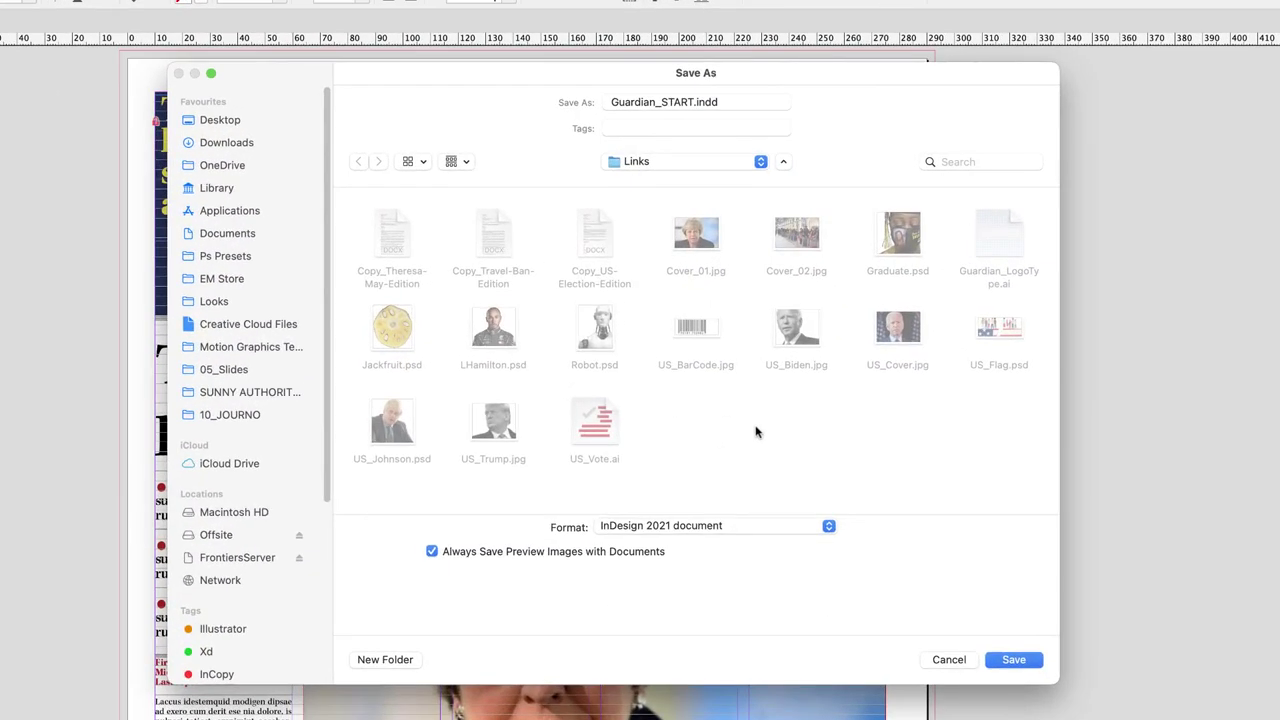
pyautogui.click(758, 162)
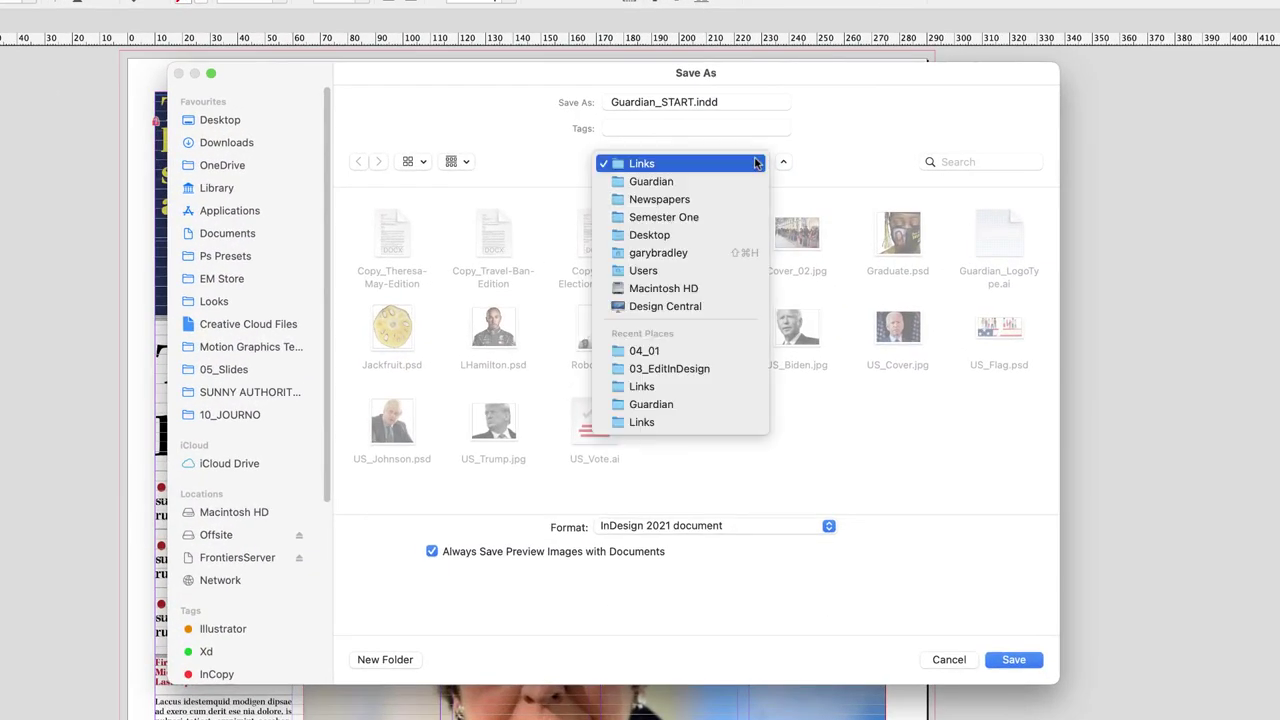
pyautogui.click(740, 180)
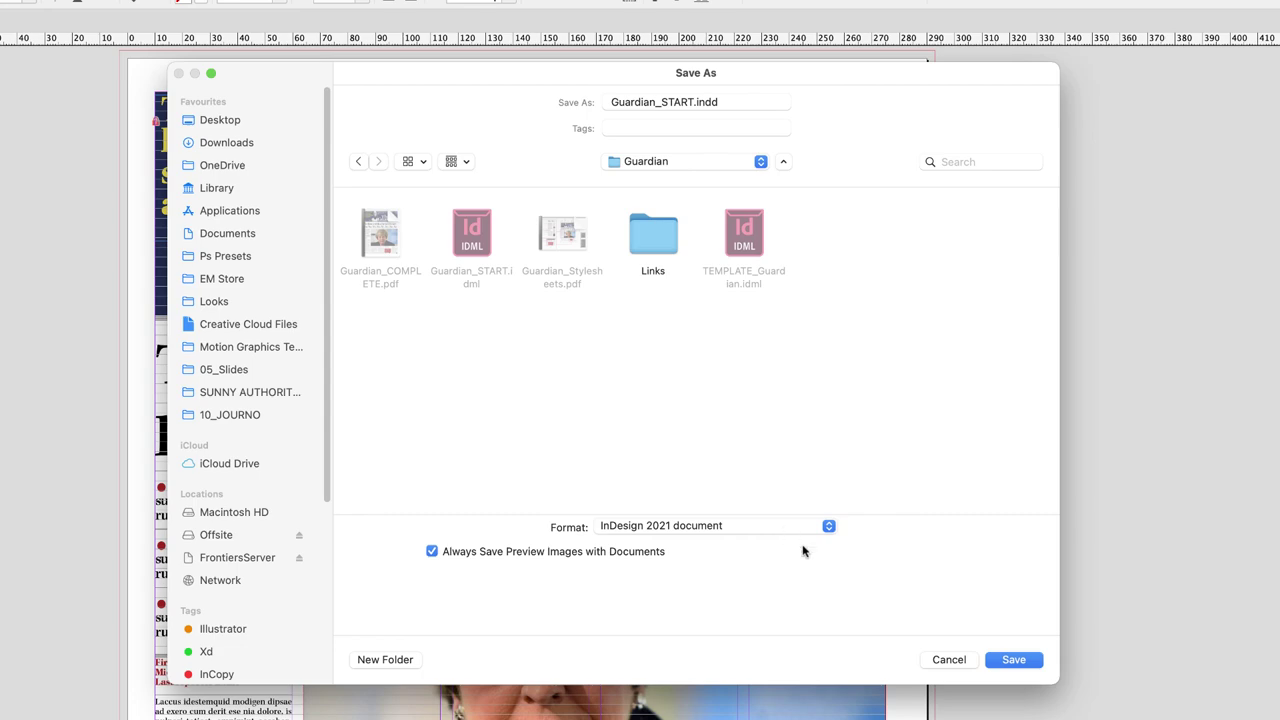
pyautogui.click(1013, 660)
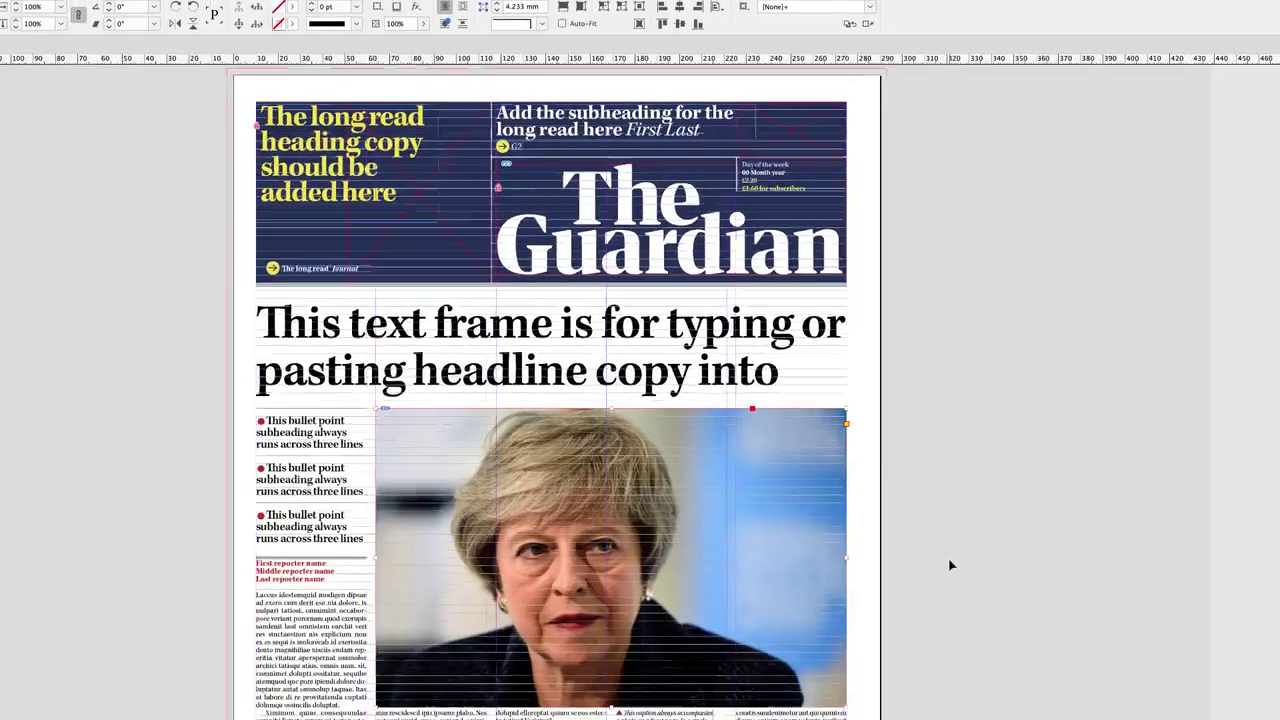